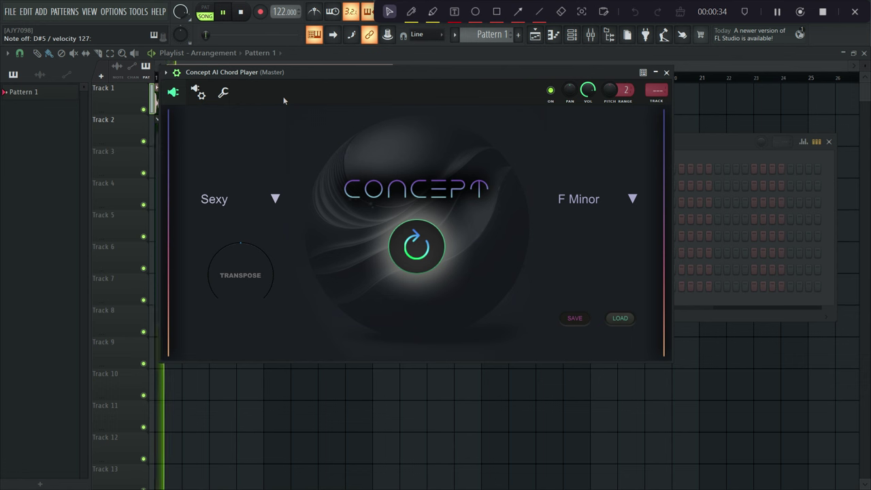
Step: Stop the song playback and reposition the Concept AI Chord Player window slightly lower
{"action": "left_click", "coordinate": [241, 12]}
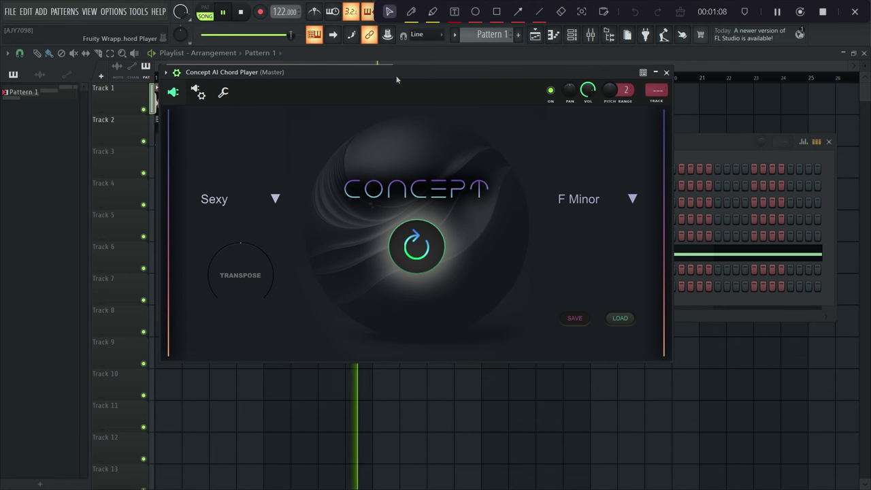
{"action": "left_click_drag", "start_coordinate": [398, 70], "coordinate": [400, 89]}
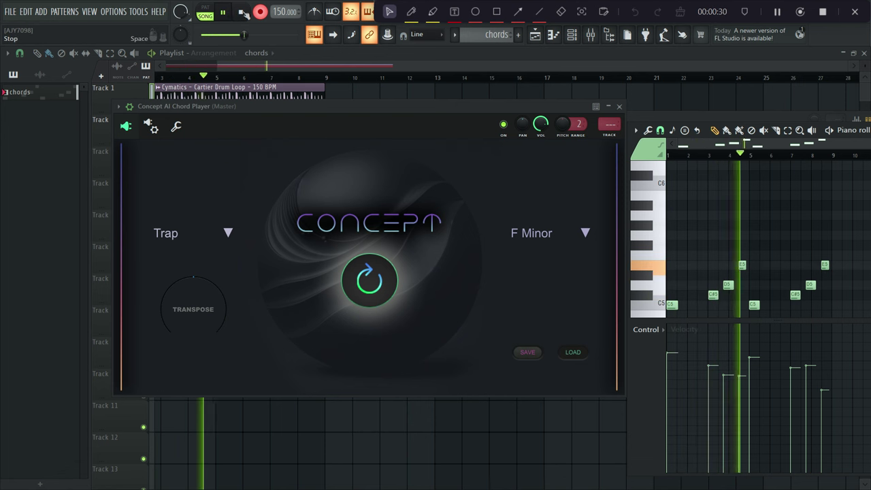
Step: Stop recording the chords and burn the Concept AI Chord Player's MIDI to a new pattern, resetting arpeggiator, echo feedback and swing mix
{"action": "left_click", "coordinate": [242, 12]}
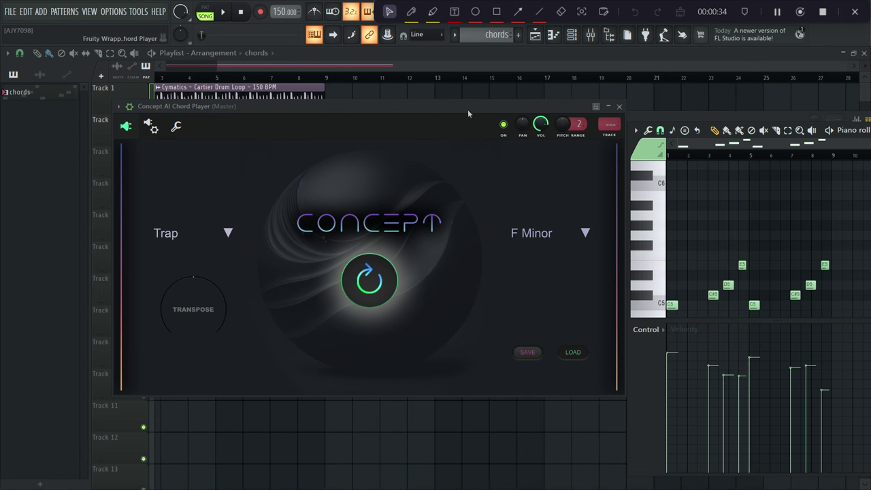
{"action": "left_click_drag", "start_coordinate": [467, 109], "coordinate": [489, 152]}
{"action": "right_click", "coordinate": [279, 224]}
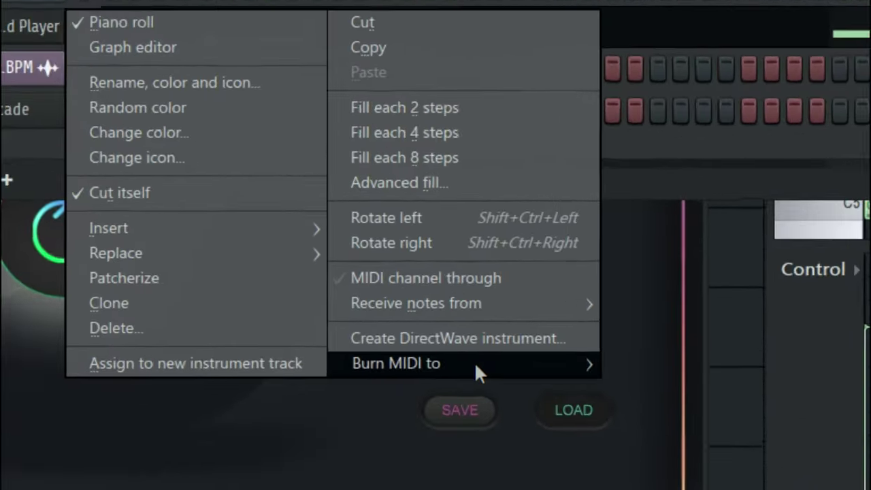
{"action": "mouse_move", "coordinate": [449, 329]}
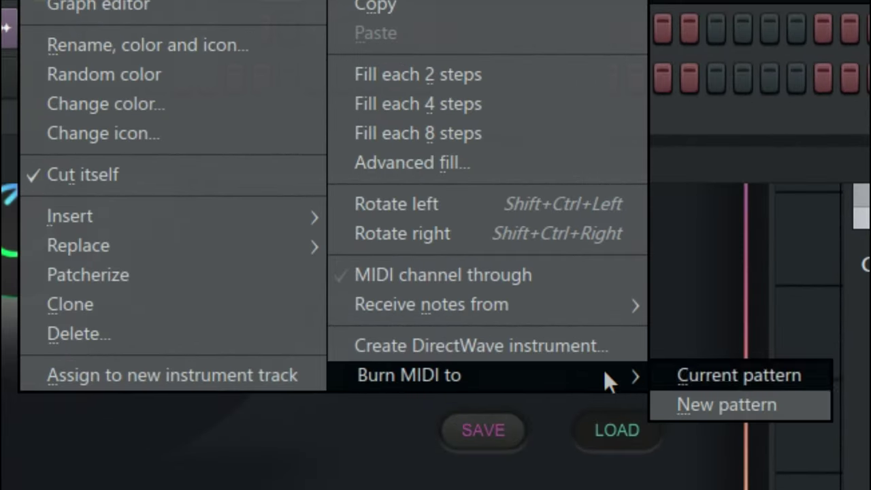
{"action": "left_click", "coordinate": [740, 403]}
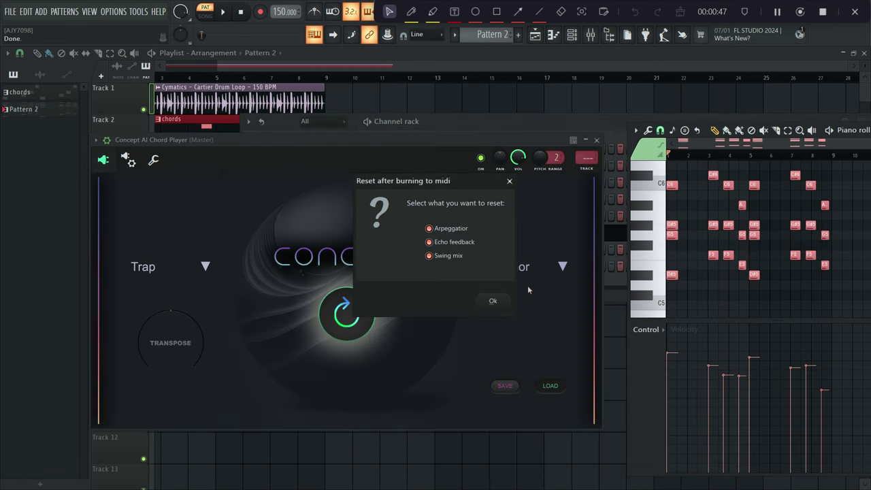
{"action": "left_click", "coordinate": [494, 301]}
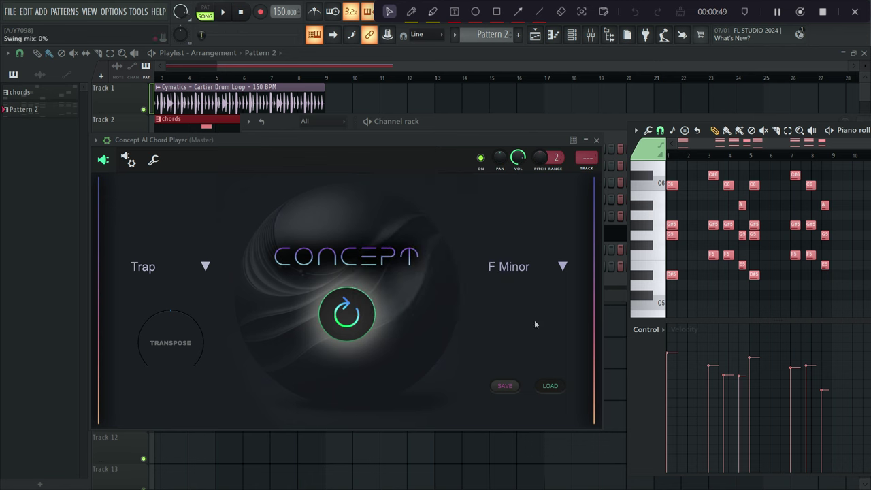
Step: Open the File commands for Pattern 2 in the piano roll
{"action": "left_click", "coordinate": [636, 131]}
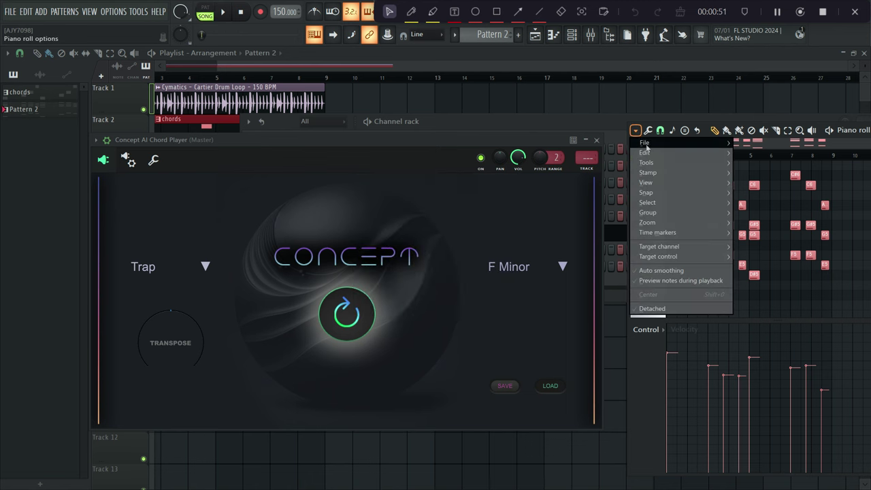
{"action": "mouse_move", "coordinate": [646, 145]}
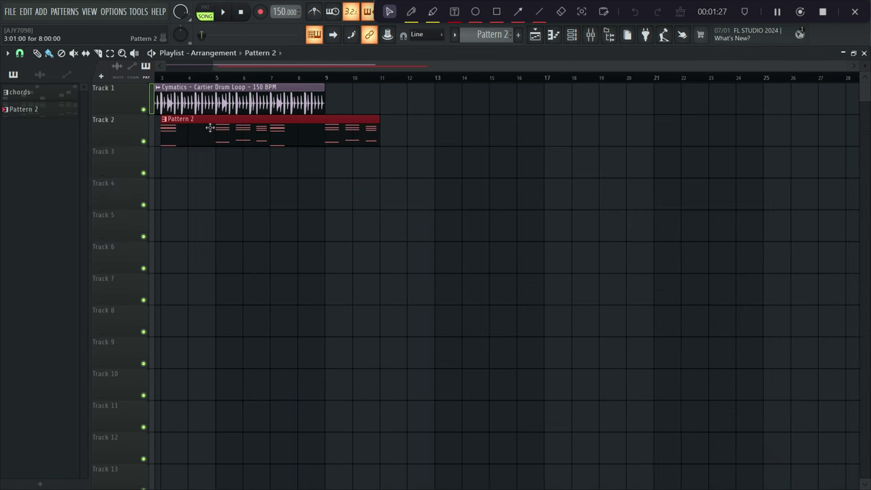
Step: Move the Pattern 2 clip on Track 2 to the start of the song and bring up the channel rack
{"action": "left_click_drag", "start_coordinate": [210, 128], "coordinate": [155, 128]}
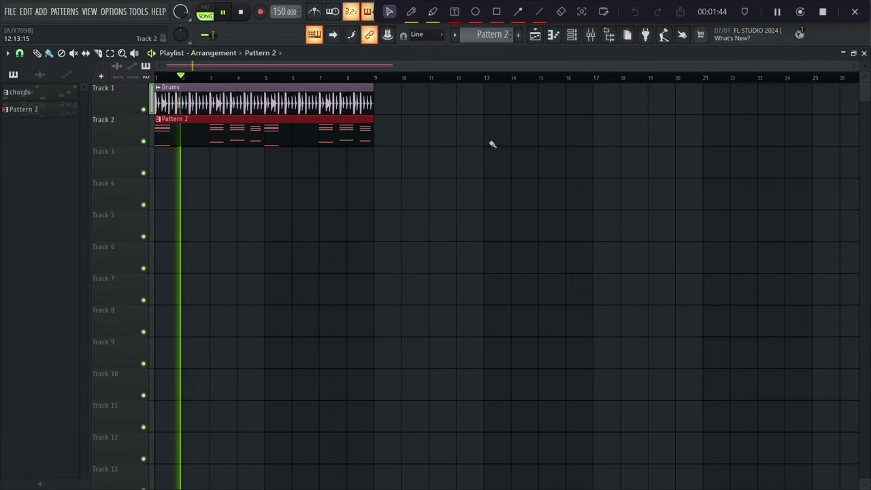
{"action": "left_click", "coordinate": [573, 37]}
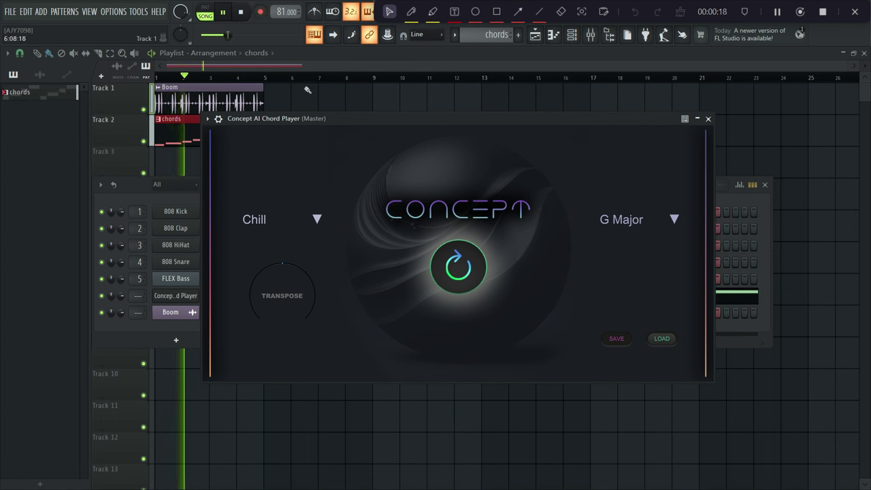
Step: Close the Concept AI Chord Player window and show its recorded chord notes zoomed in within the piano roll
{"action": "left_click", "coordinate": [707, 118]}
{"action": "left_click", "coordinate": [442, 294]}
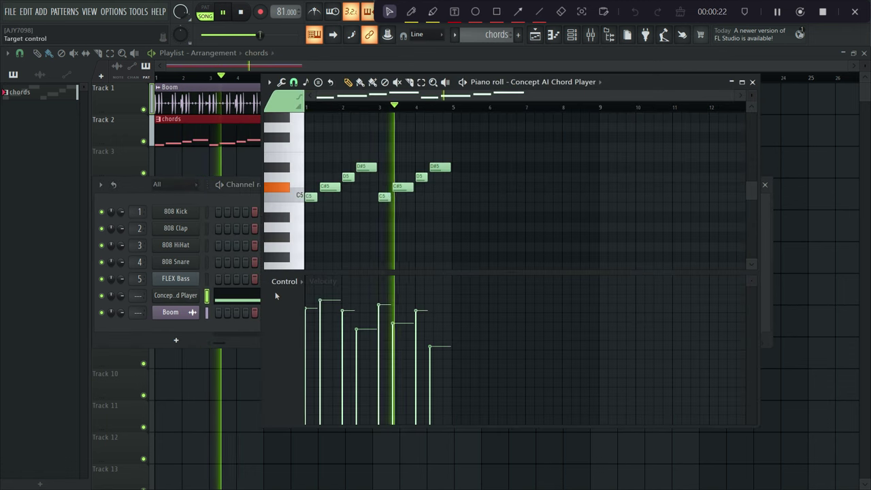
{"action": "scroll", "coordinate": [480, 109], "scroll_direction": "up", "scroll_amount": 3}
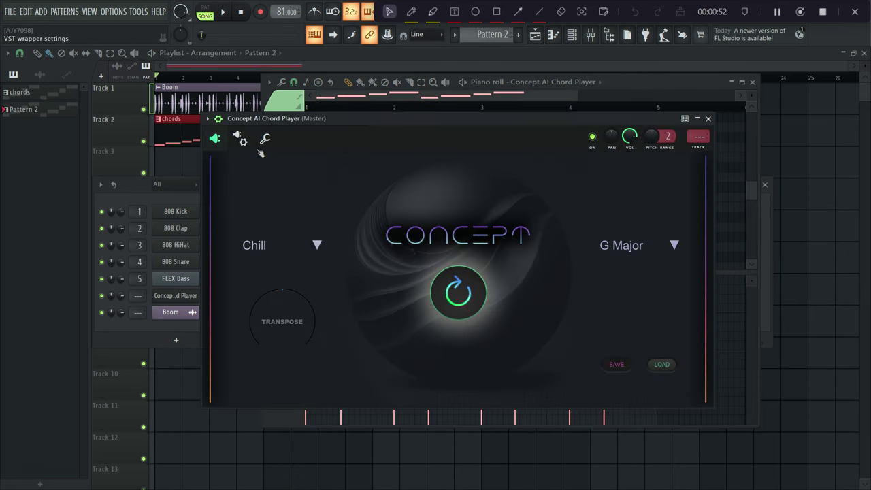
Step: Examine the wrapper settings of the Concept AI Chord Player and return to its main interface
{"action": "left_click", "coordinate": [240, 139]}
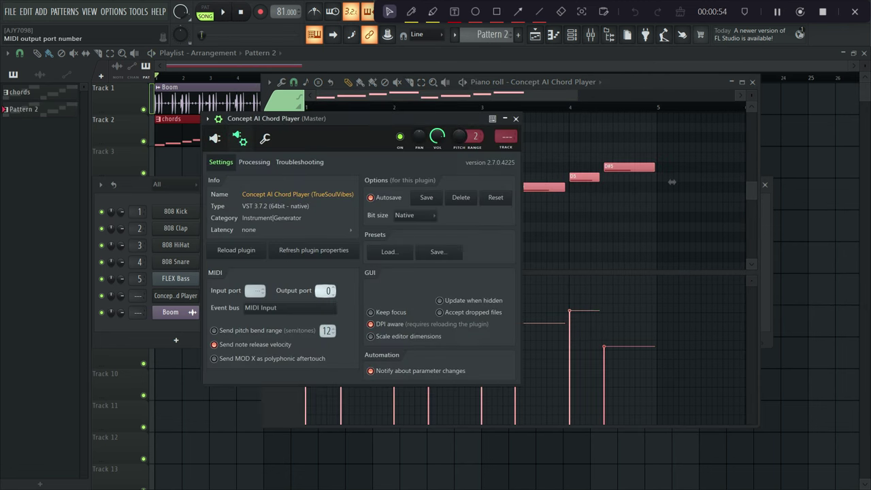
{"action": "left_click", "coordinate": [215, 138]}
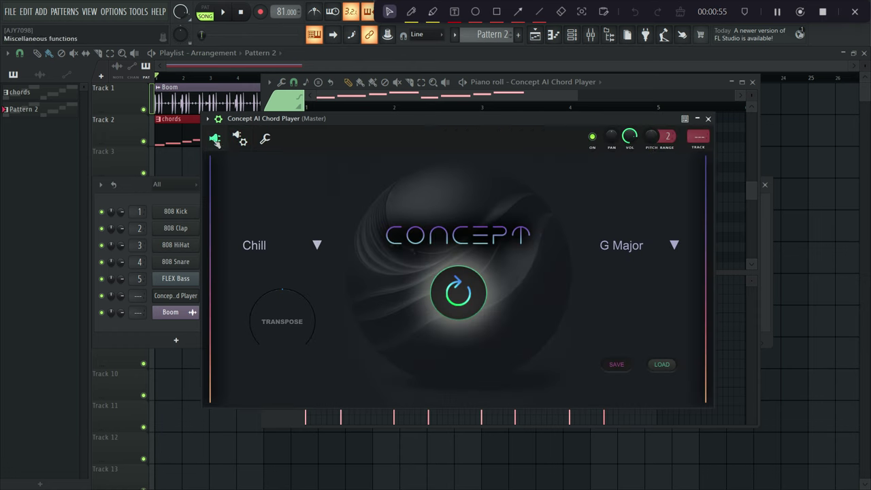
Step: Close the Concept AI Chord Player window and burn its channel's MIDI to a new pattern
{"action": "left_click", "coordinate": [708, 119]}
{"action": "right_click", "coordinate": [196, 295]}
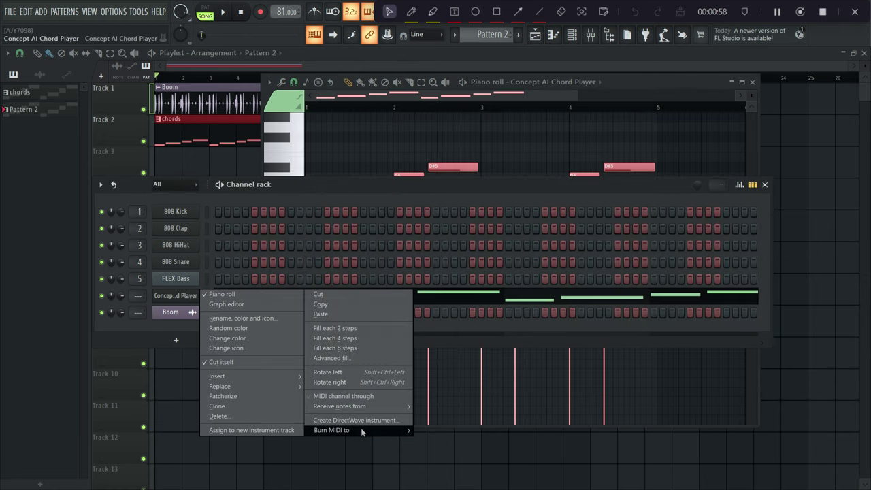
{"action": "left_click", "coordinate": [439, 439]}
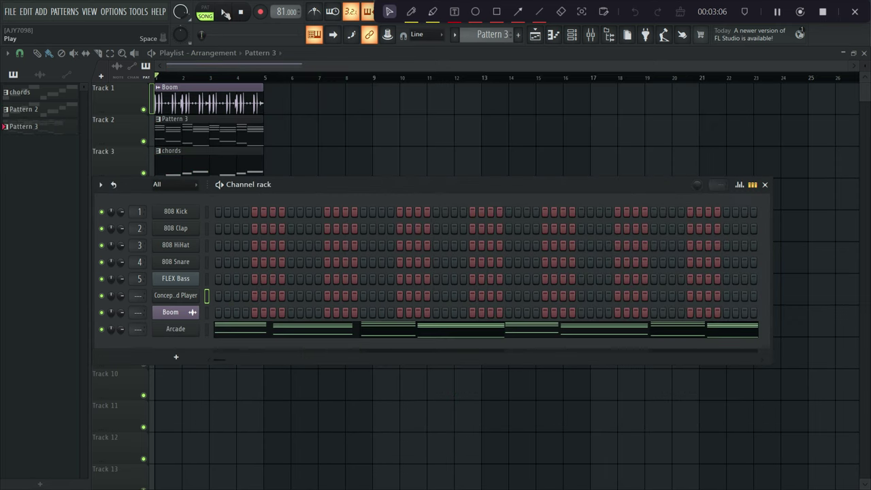
Step: Play the arrangement with the burned Pattern 3 chords and reposition the channel rack window
{"action": "left_click", "coordinate": [223, 12]}
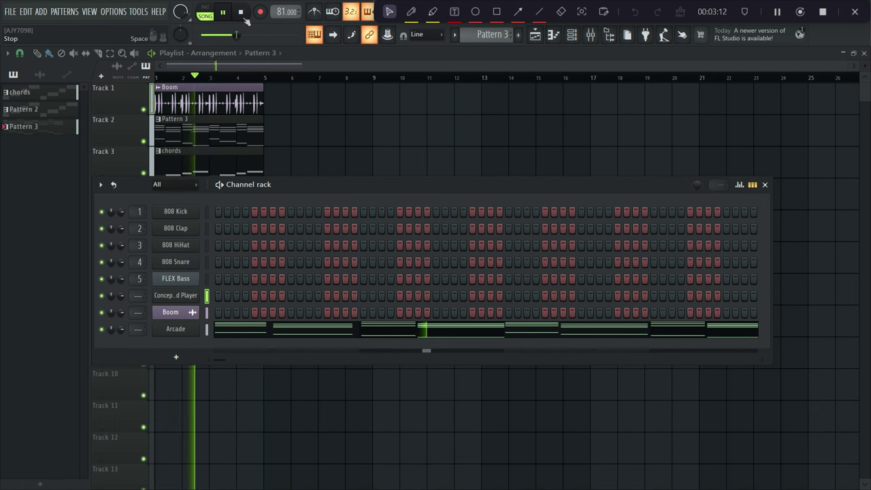
{"action": "left_click_drag", "start_coordinate": [355, 188], "coordinate": [369, 209]}
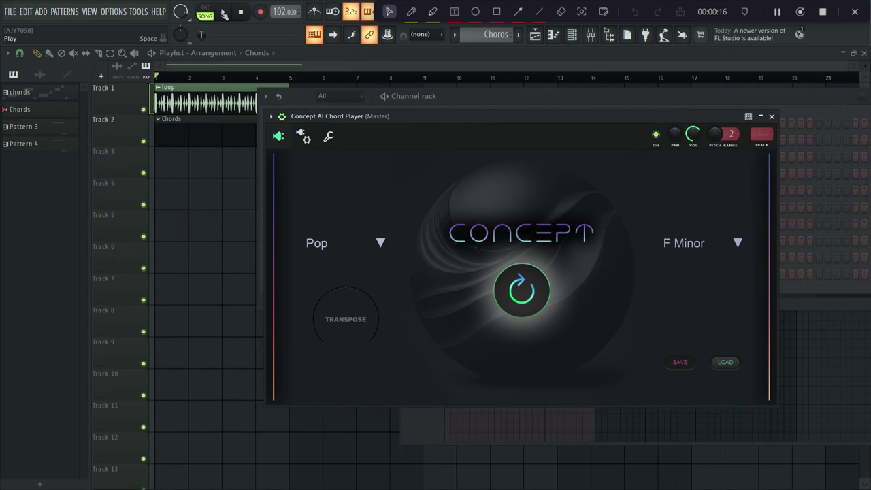
Step: Play the drum loop in the song, listen to it and stop playback
{"action": "left_click", "coordinate": [223, 12]}
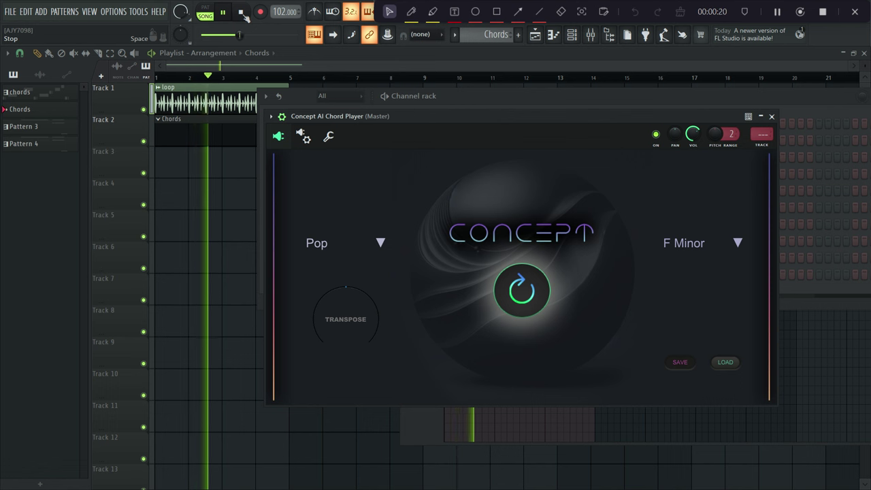
{"action": "left_click", "coordinate": [241, 13]}
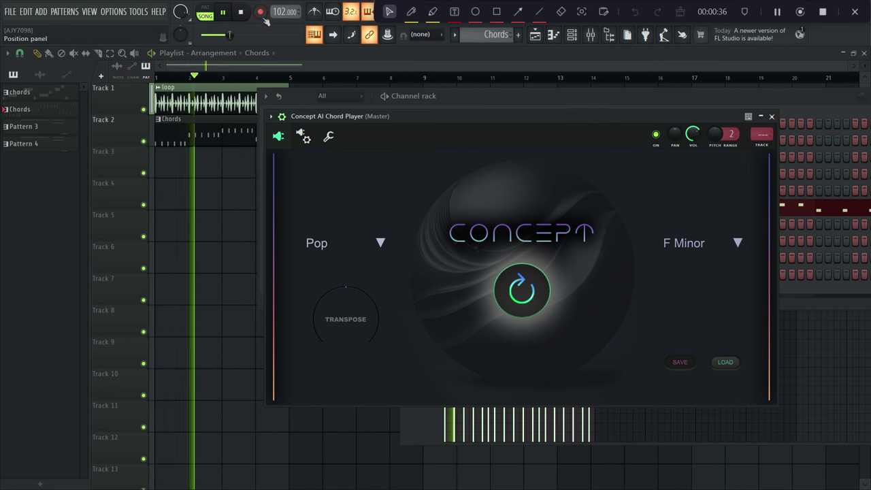
Step: Bring the channel rack forward, view the Arcade #2 instrument with its Easy Keys sound, and close it
{"action": "left_click", "coordinate": [465, 99]}
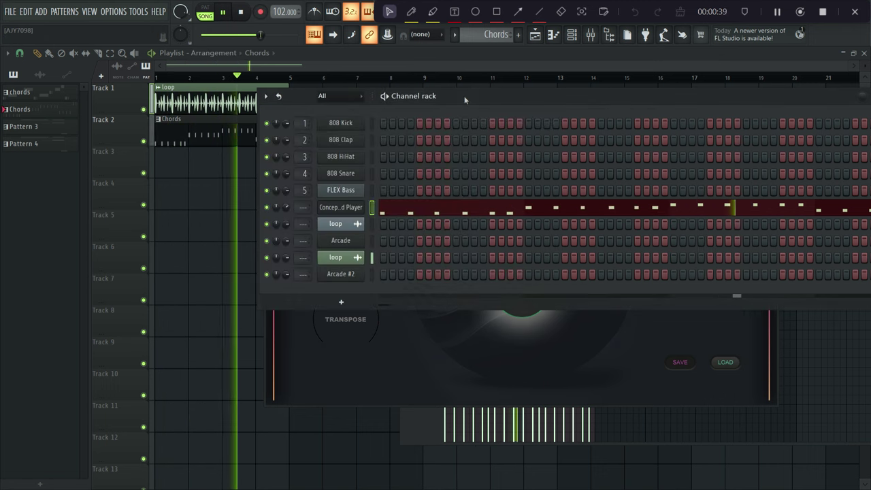
{"action": "left_click", "coordinate": [341, 273]}
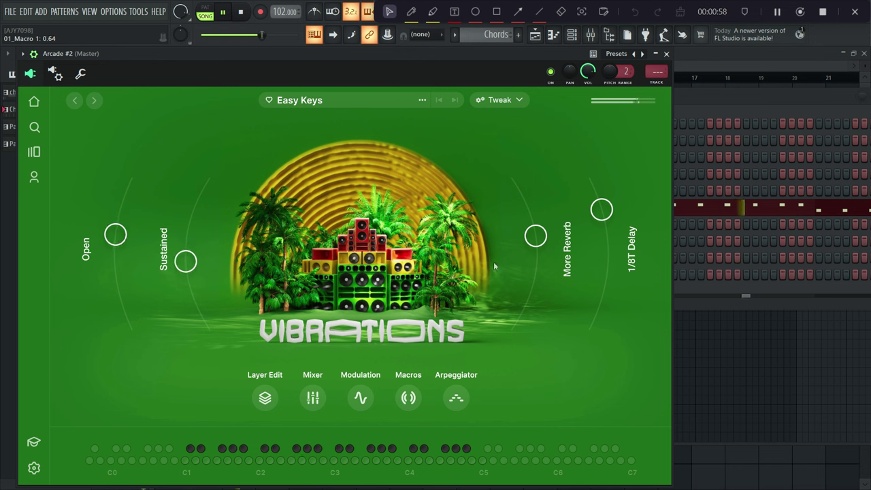
{"action": "left_click", "coordinate": [666, 53]}
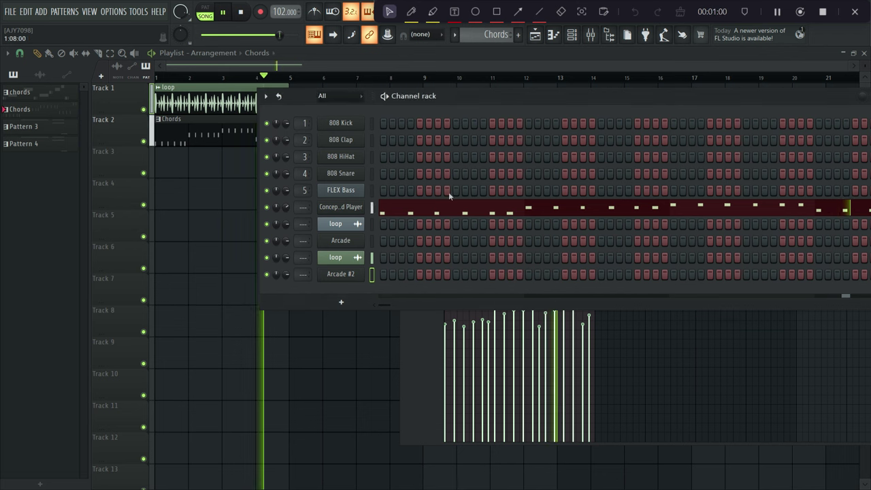
Step: Stop playback and burn the Concept AI Chord Player channel's MIDI to a new pattern
{"action": "left_click", "coordinate": [244, 12]}
{"action": "right_click", "coordinate": [349, 207]}
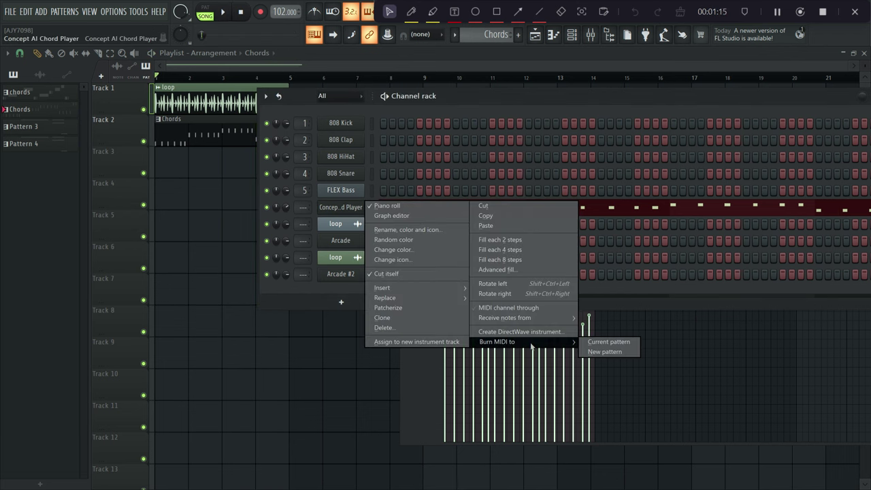
{"action": "left_click", "coordinate": [605, 352]}
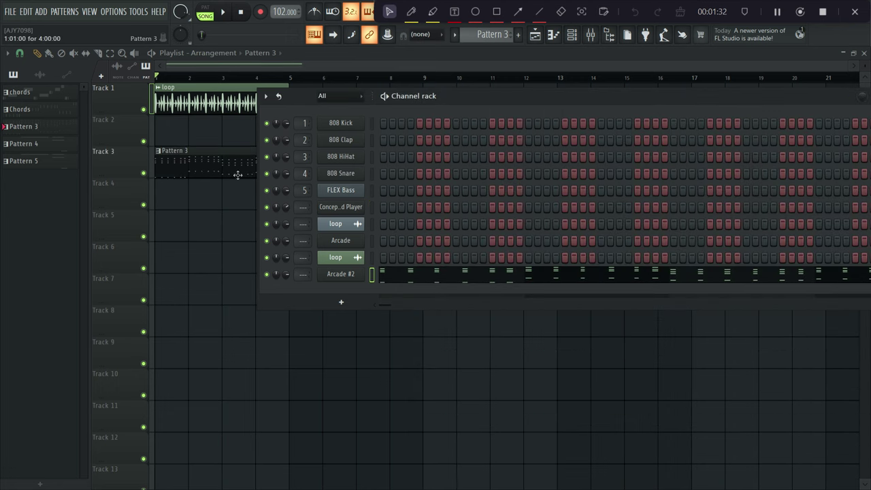
Step: Move the Pattern 3 clip from Track 3 to the start of Track 2 and play the song
{"action": "left_click_drag", "start_coordinate": [237, 175], "coordinate": [226, 127]}
{"action": "left_click", "coordinate": [225, 12]}
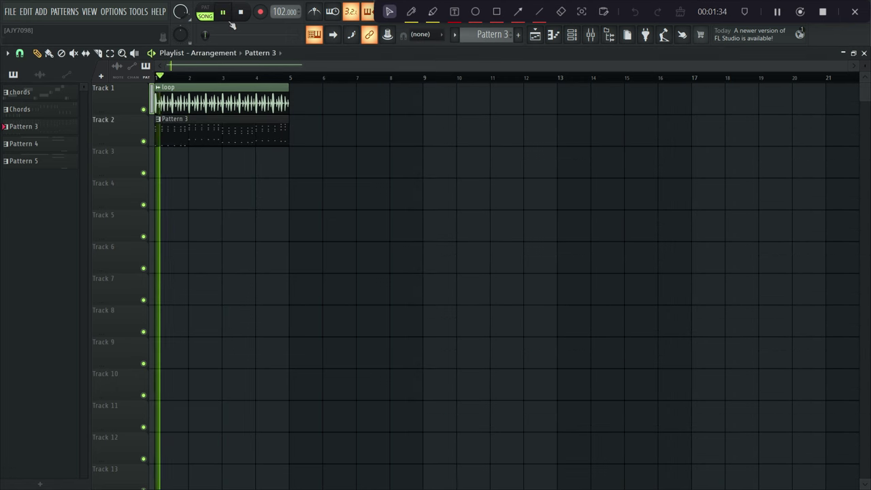
Step: Show the channel rack, move it clear of the playlist clips and start adding a channel below Arcade #2
{"action": "left_click", "coordinate": [572, 35]}
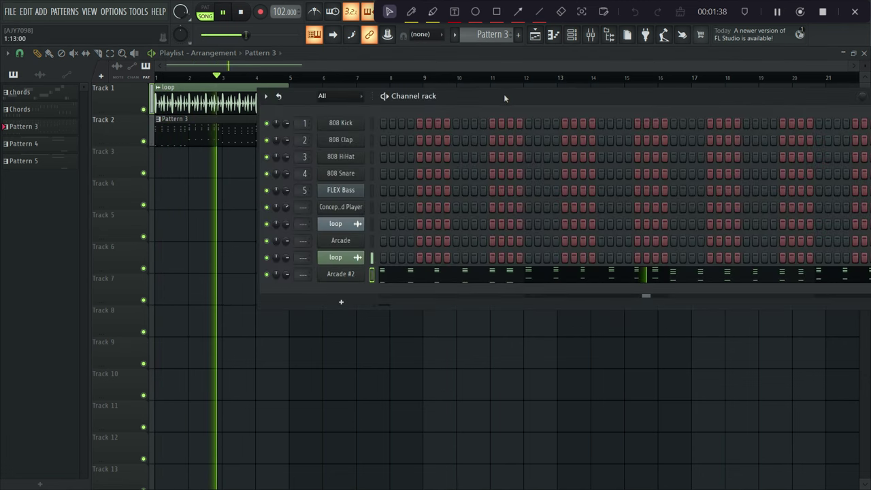
{"action": "left_click_drag", "start_coordinate": [503, 93], "coordinate": [540, 103]}
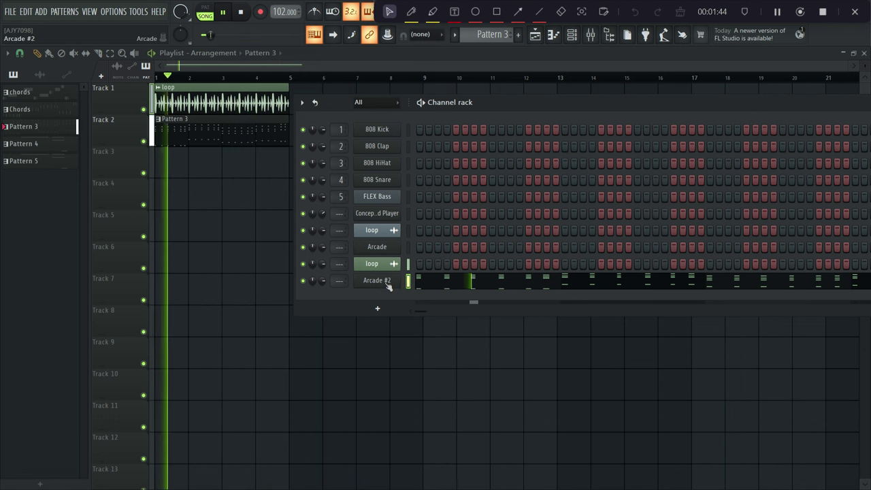
{"action": "left_click", "coordinate": [572, 36]}
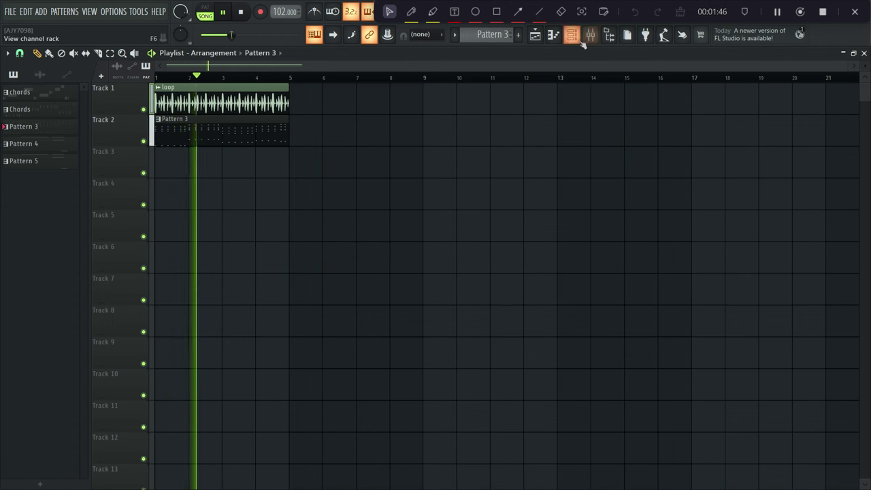
{"action": "left_click", "coordinate": [572, 36]}
{"action": "left_click", "coordinate": [382, 311]}
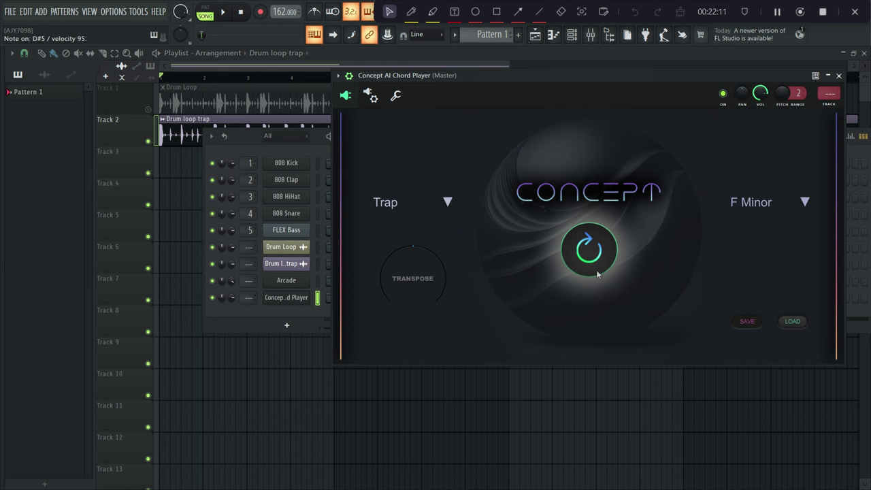
Step: Move the Concept AI Chord Player window lower in the workspace and stop the song playback
{"action": "left_click_drag", "start_coordinate": [557, 86], "coordinate": [420, 267]}
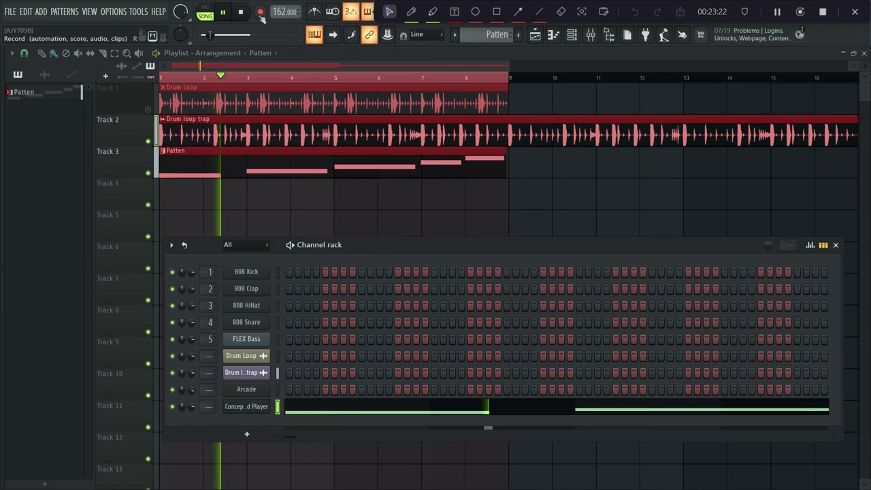
{"action": "key", "text": "space"}
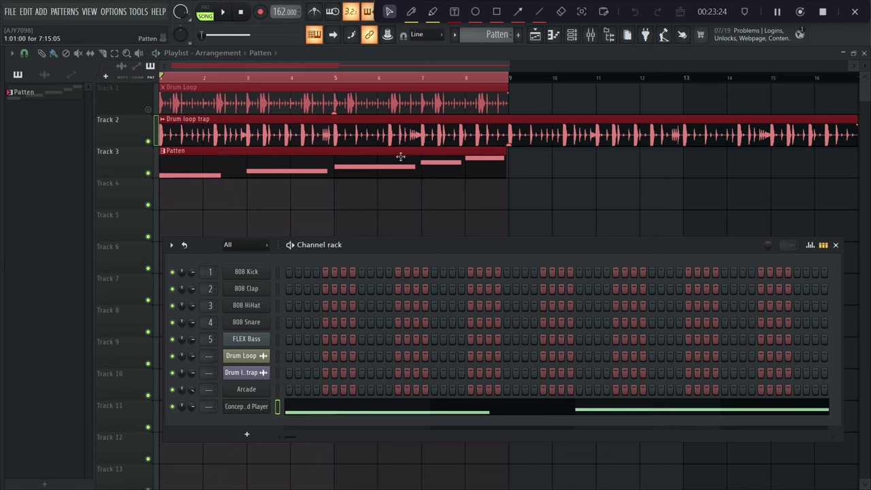